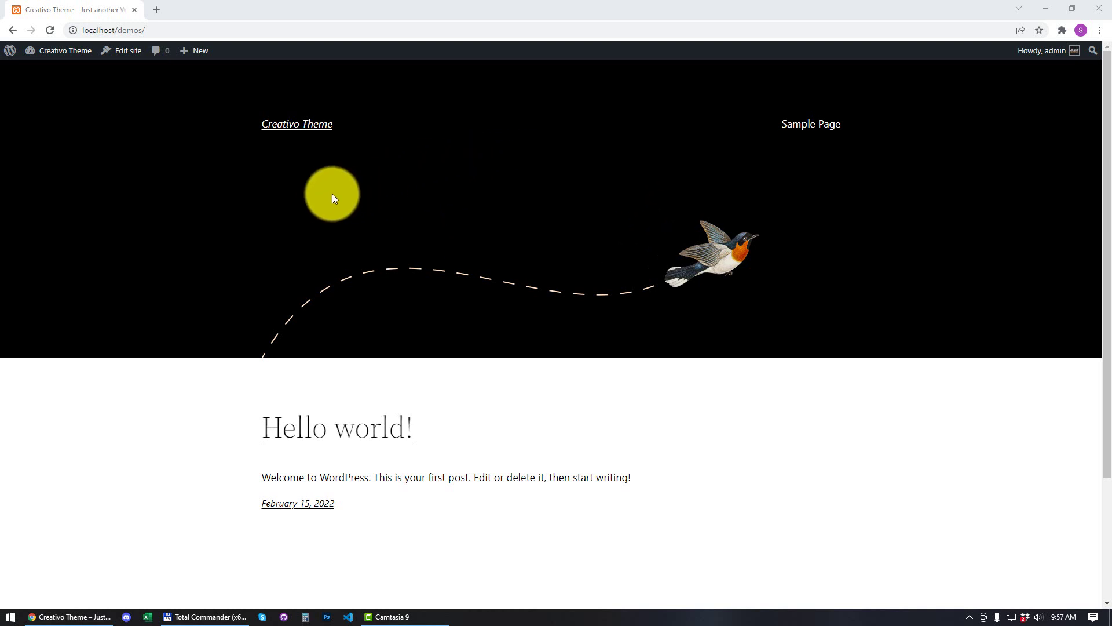
Go to the Dashboard from the admin bar, then to Appearance > Themes
scroll(550, 157, "down", 3)
scroll(532, 169, "up", 2)
scroll(531, 174, "up", 2)
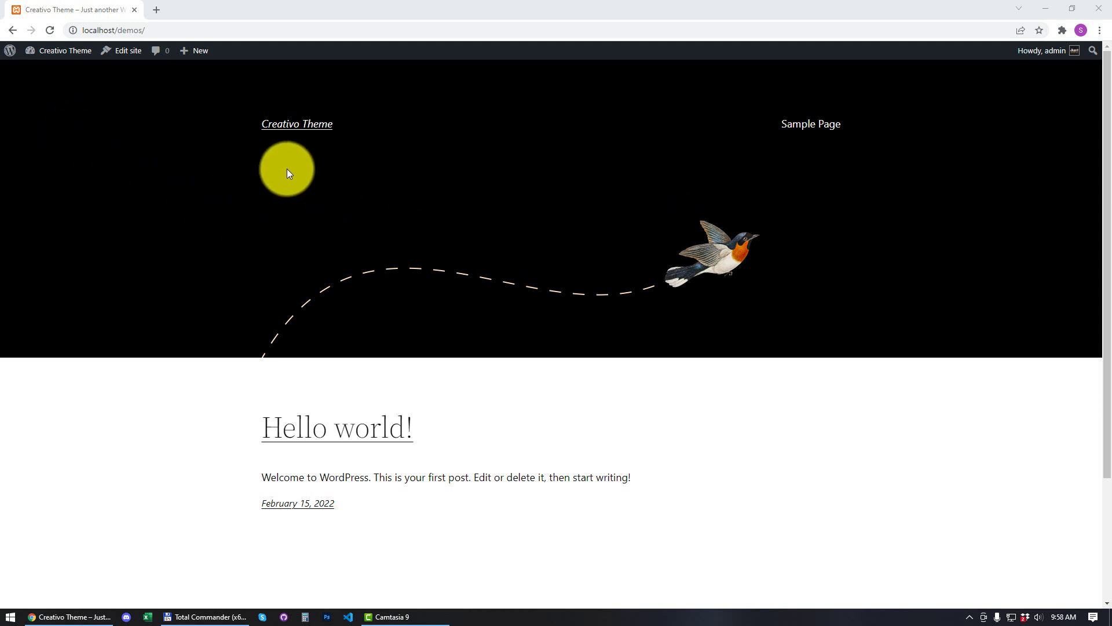
mouse_move(37, 55)
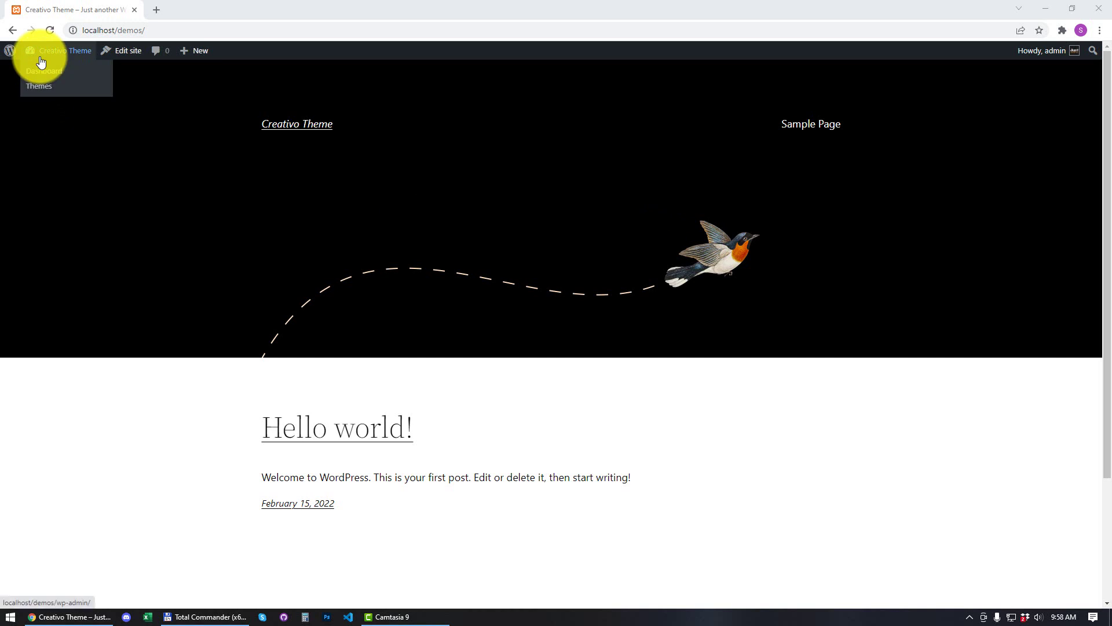
left_click(45, 75)
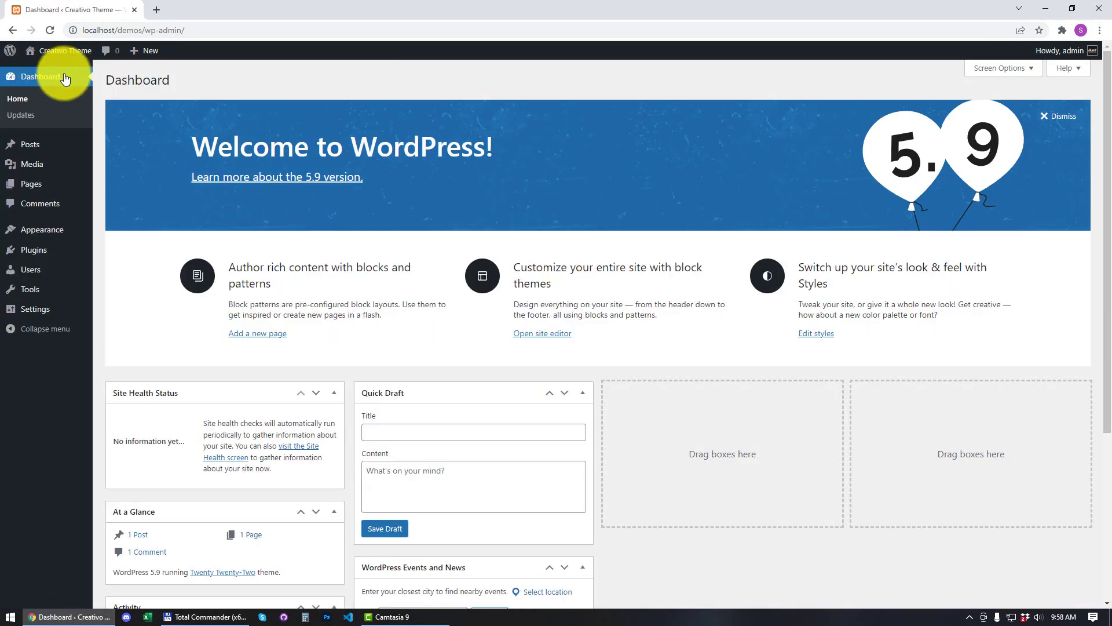
mouse_move(44, 231)
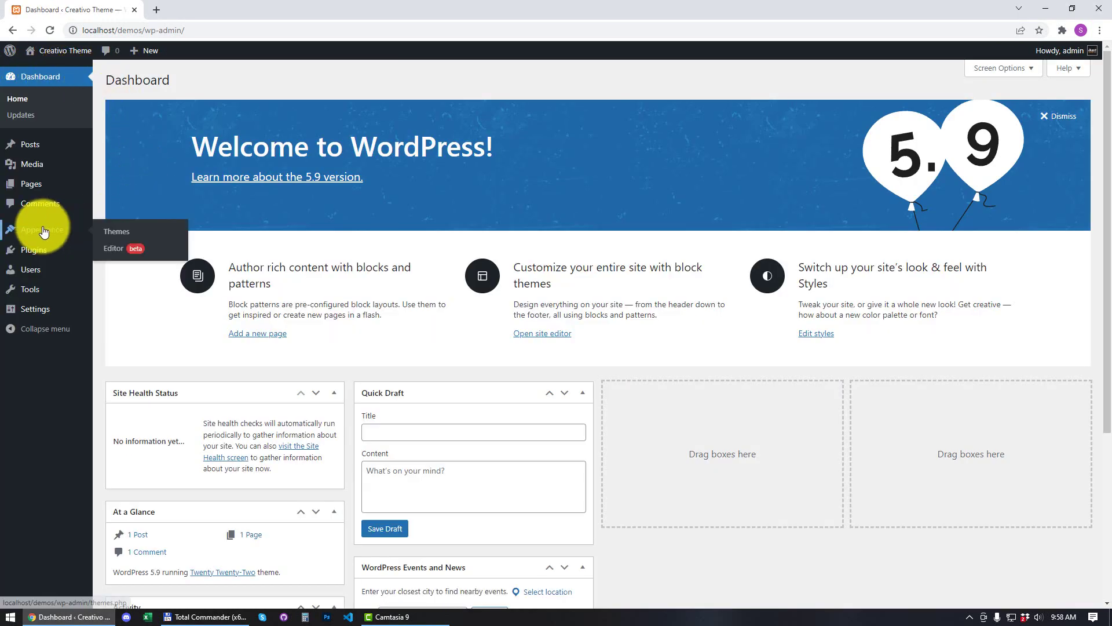
left_click(120, 234)
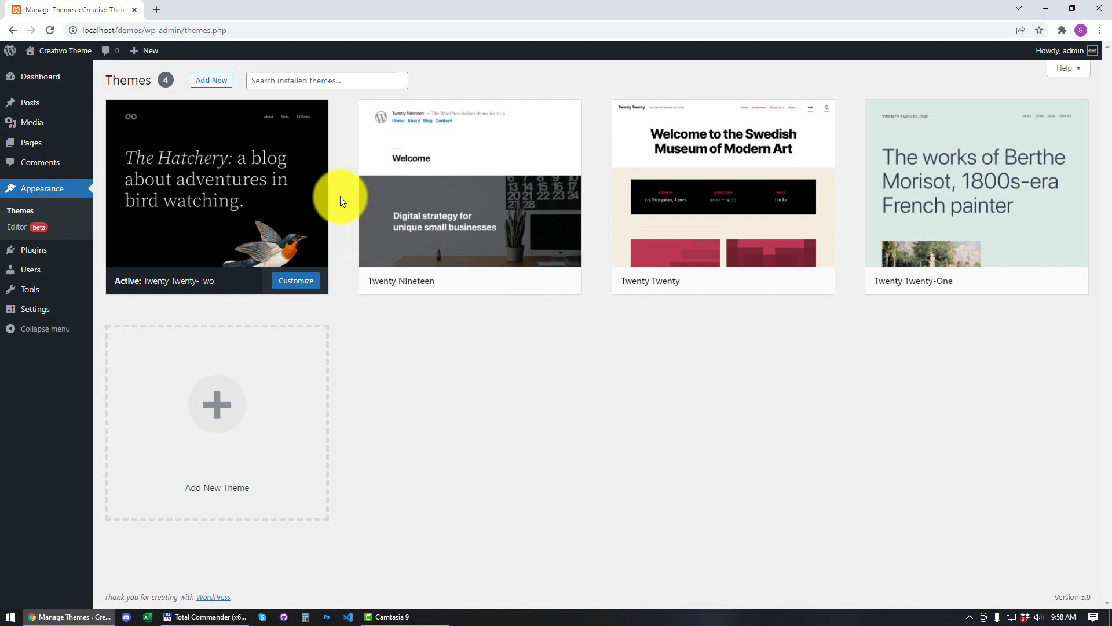
Upload creativo.zip through Add New > Upload Theme and install it
left_click(212, 84)
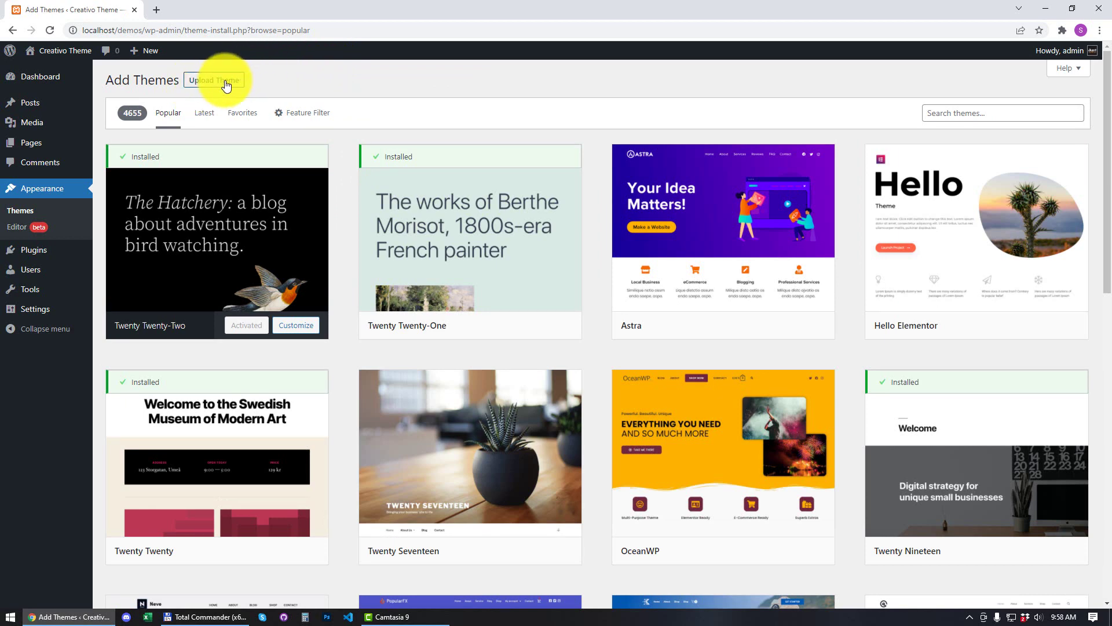
left_click(222, 86)
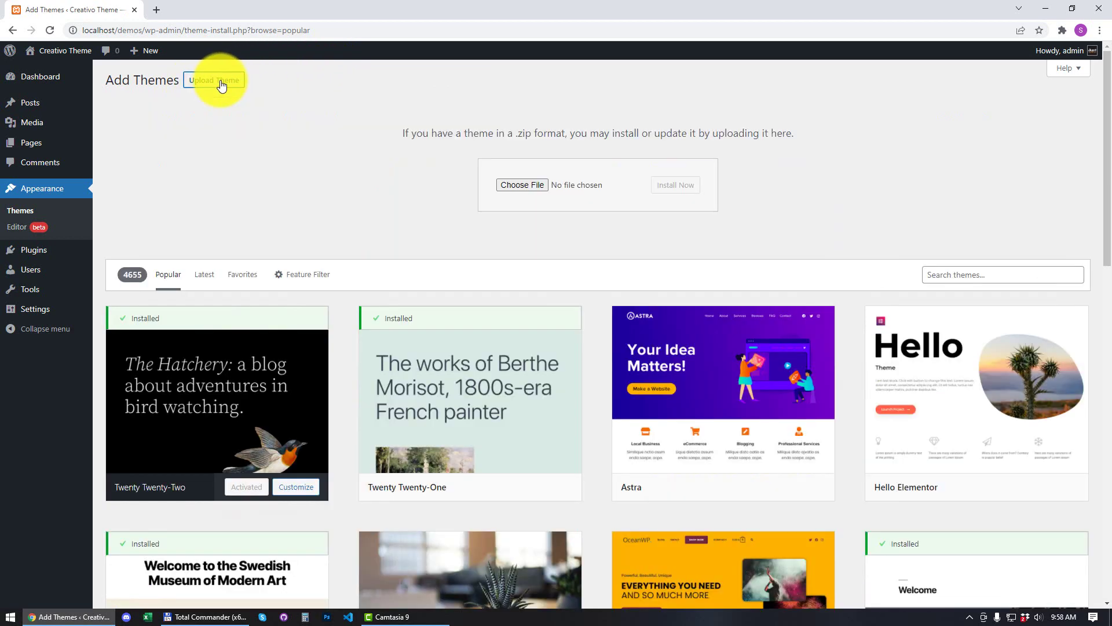
left_click(536, 186)
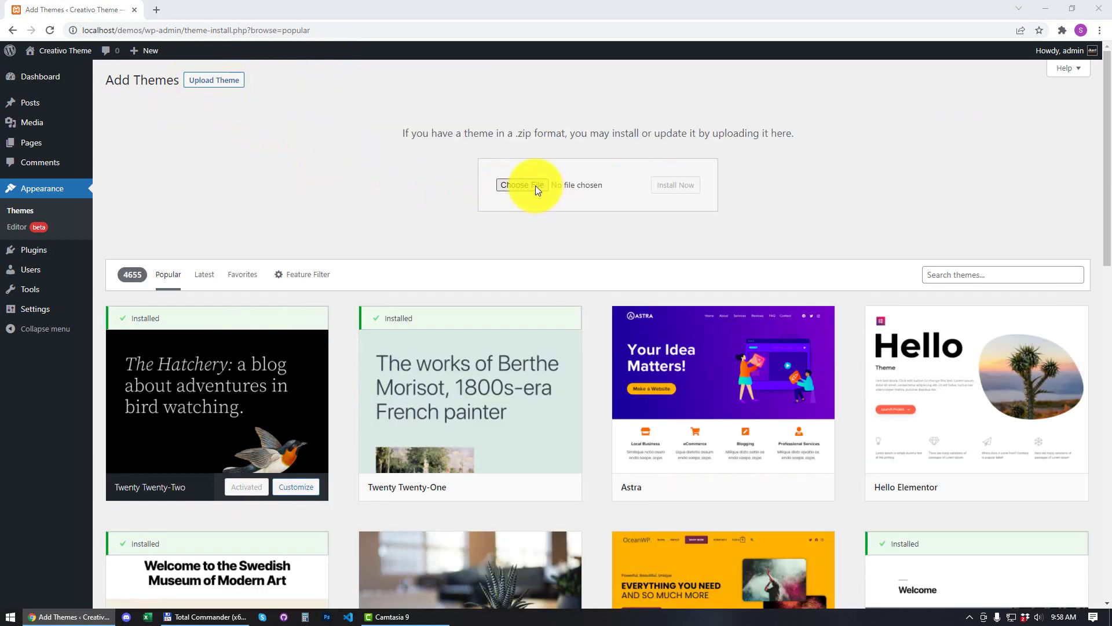
left_click(132, 122)
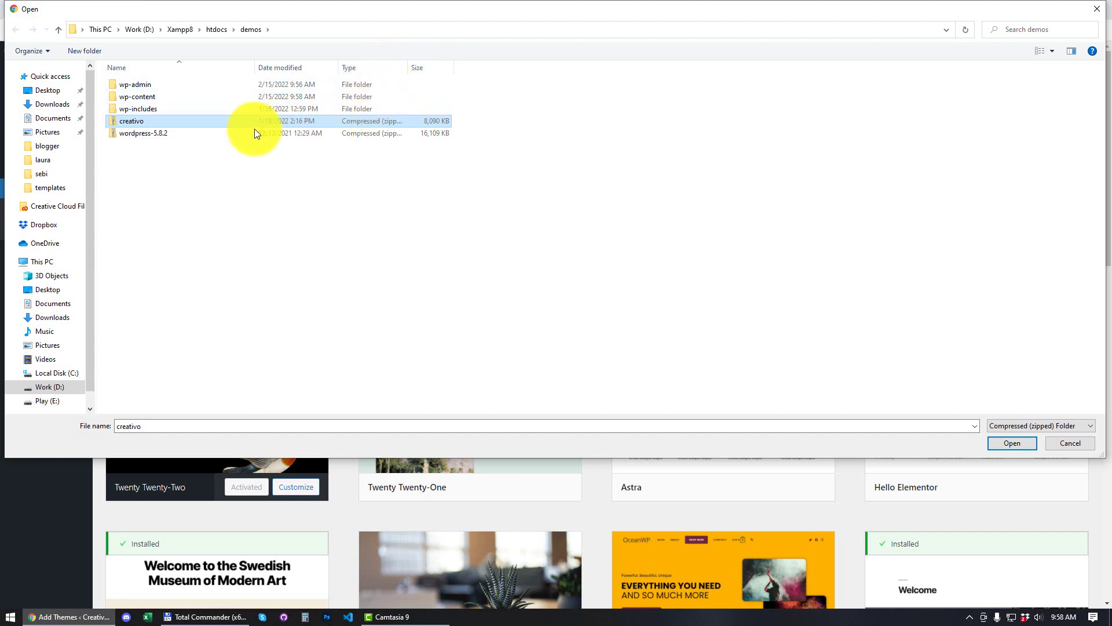
left_click(1016, 443)
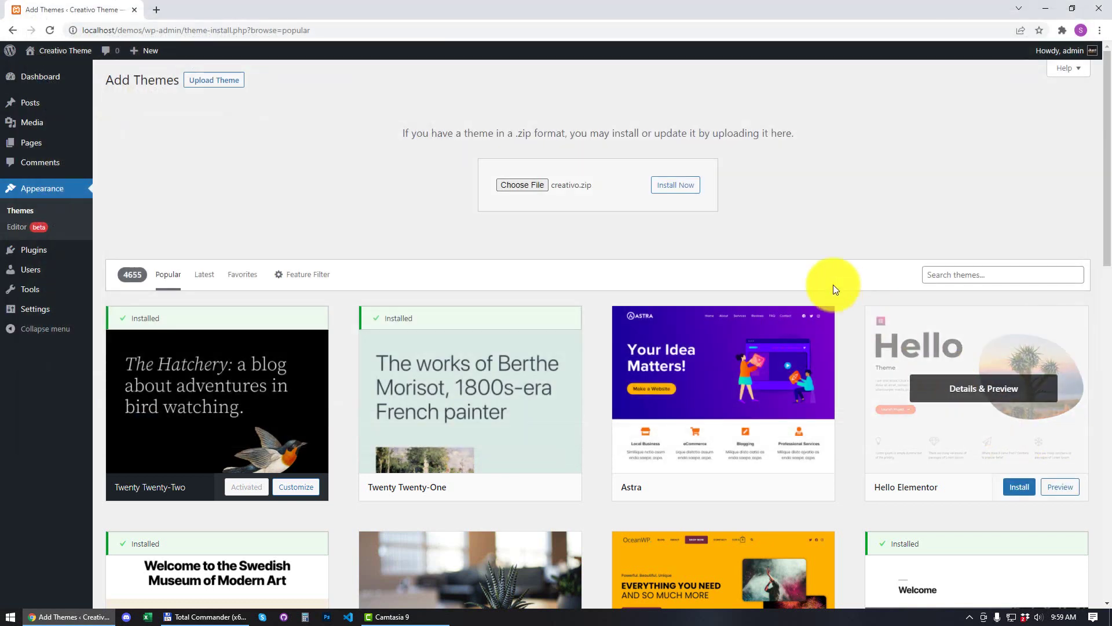
left_click(680, 188)
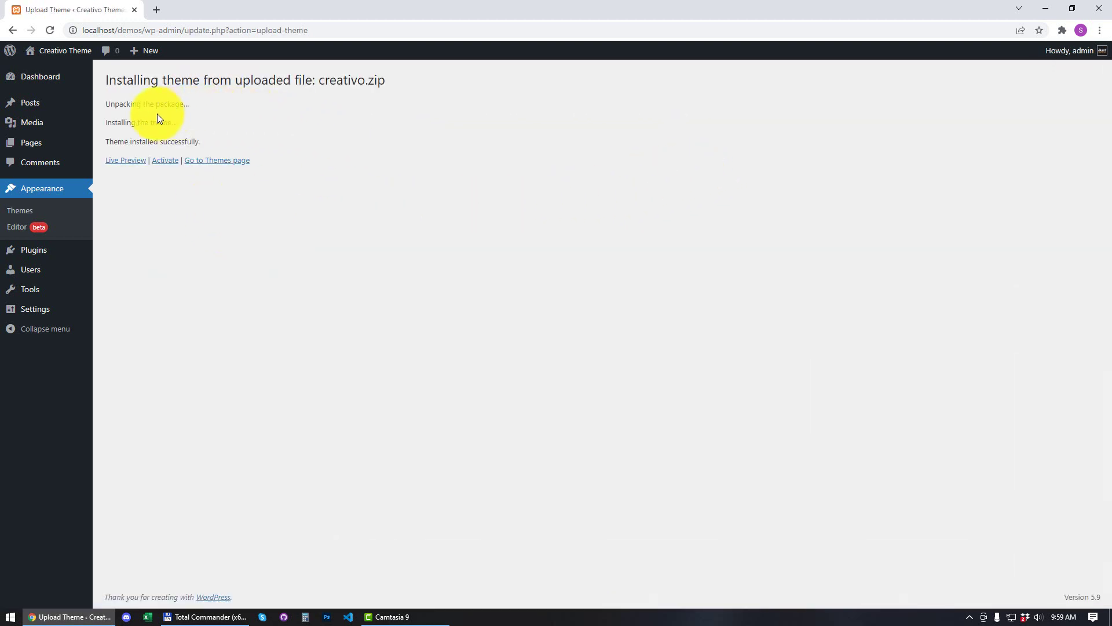
Activate the Creativo theme and view the site front end with it
left_click(167, 162)
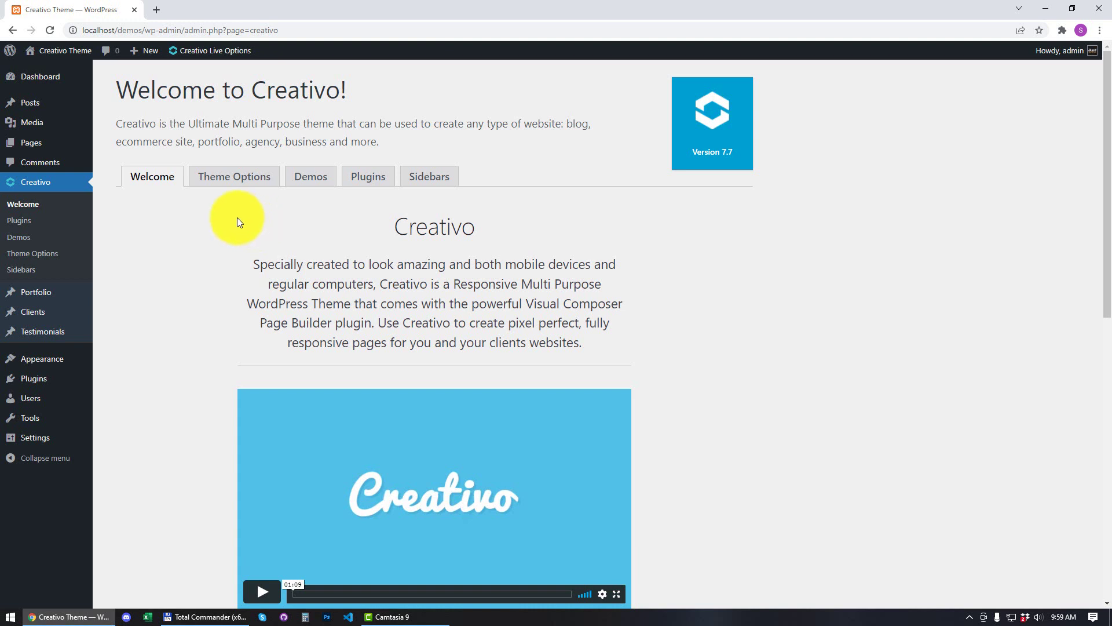
scroll(646, 234, "down", 4)
scroll(650, 231, "up", 4)
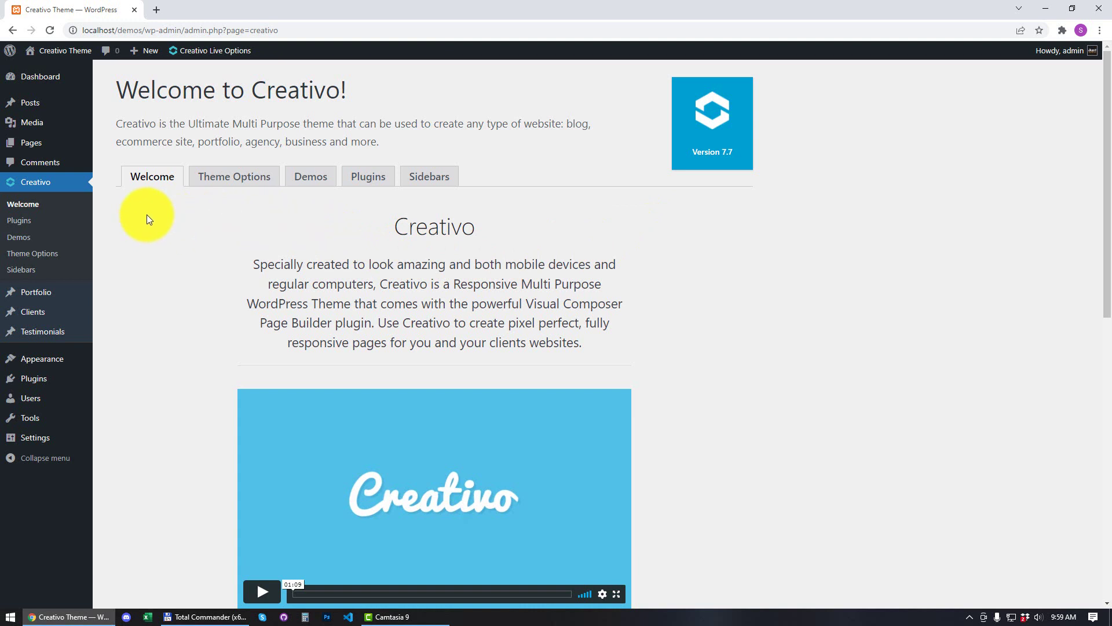
mouse_move(60, 53)
left_click(52, 77)
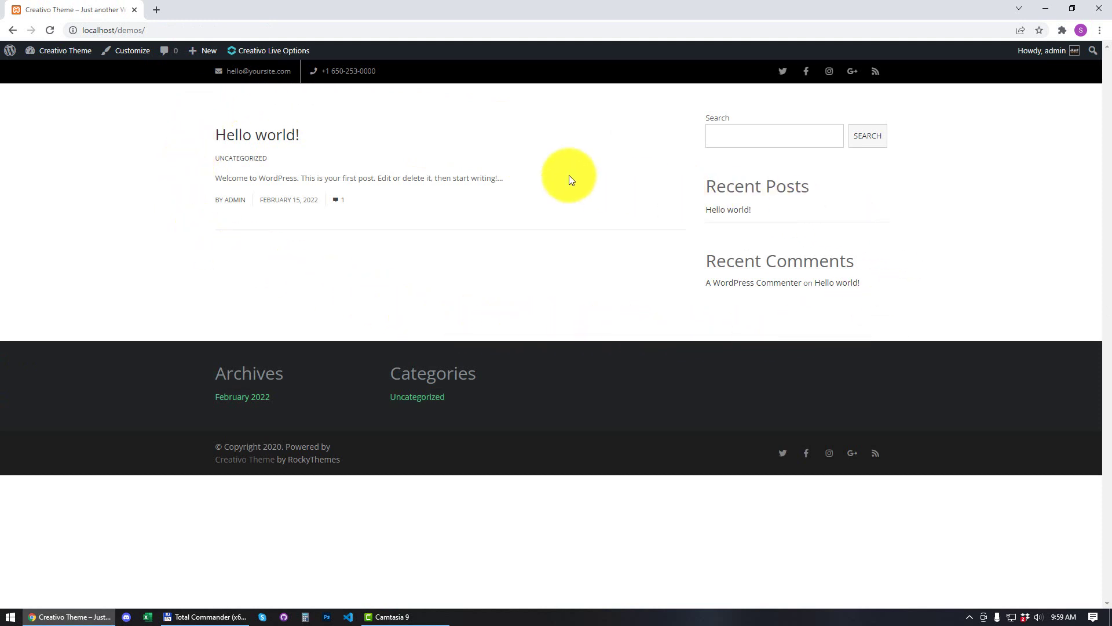
Return to the dashboard and open the Creativo 7.7 Welcome page
mouse_move(52, 53)
left_click(54, 73)
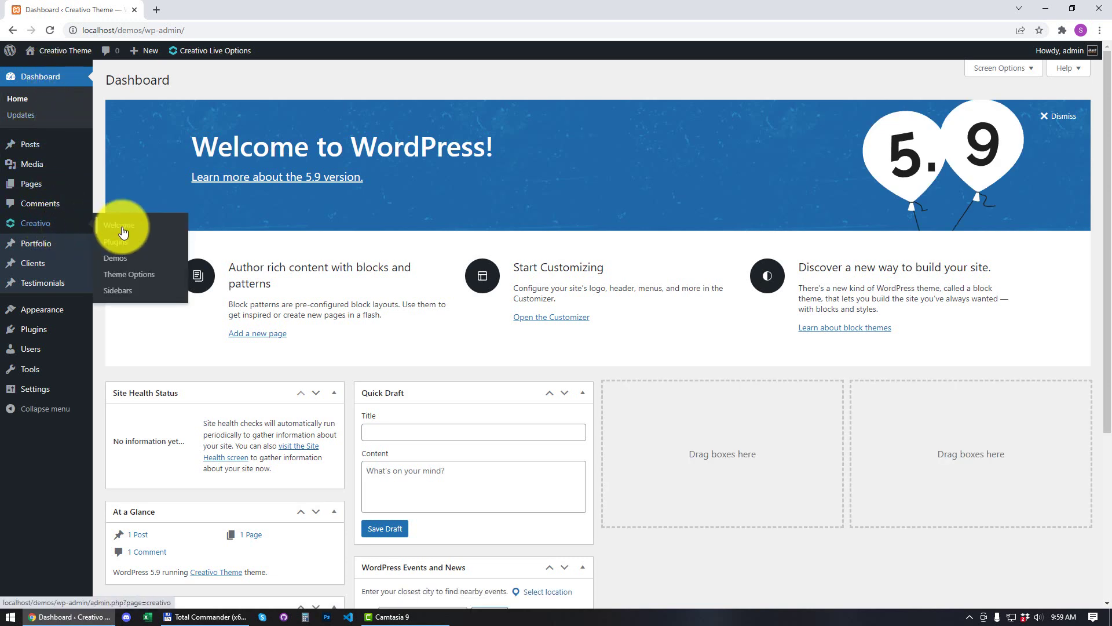
left_click(118, 230)
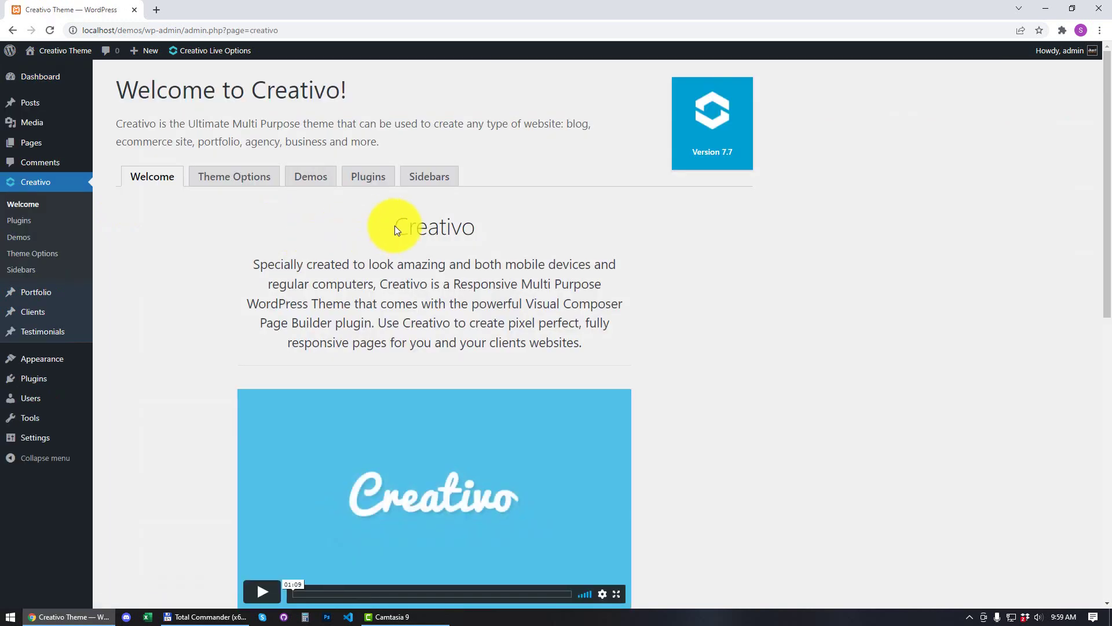
left_click(244, 183)
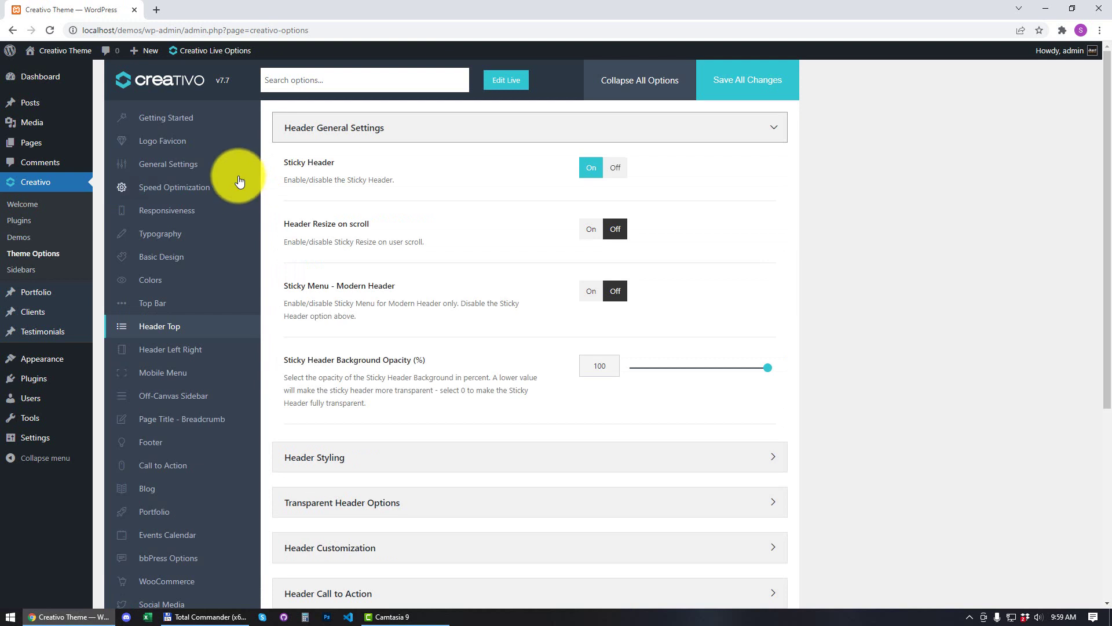
left_click(192, 139)
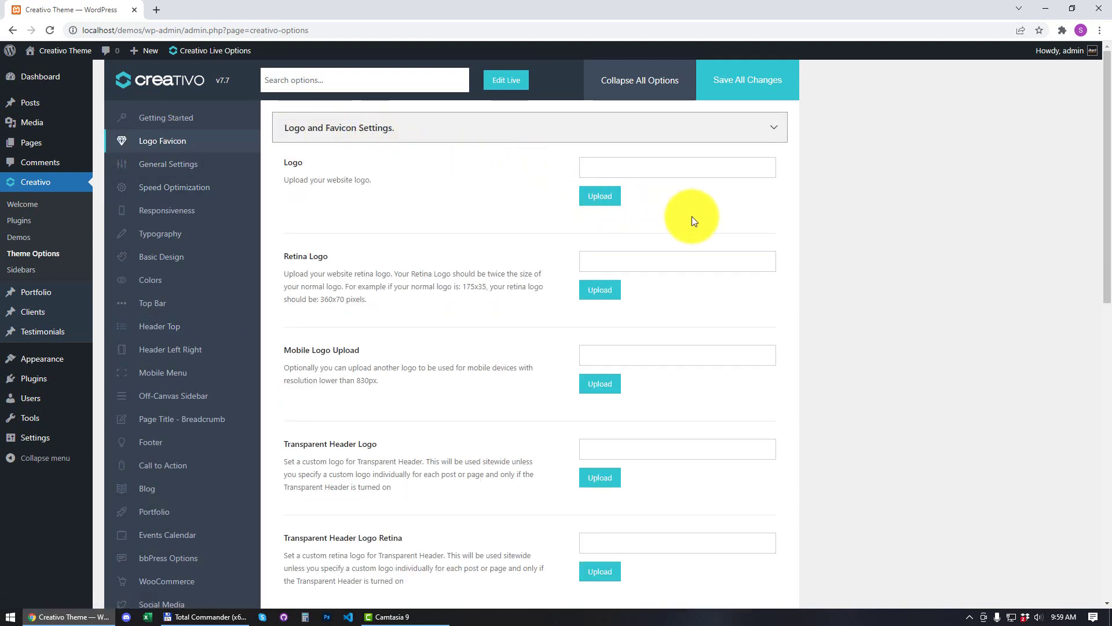
scroll(375, 238, "down", 6)
scroll(373, 237, "up", 6)
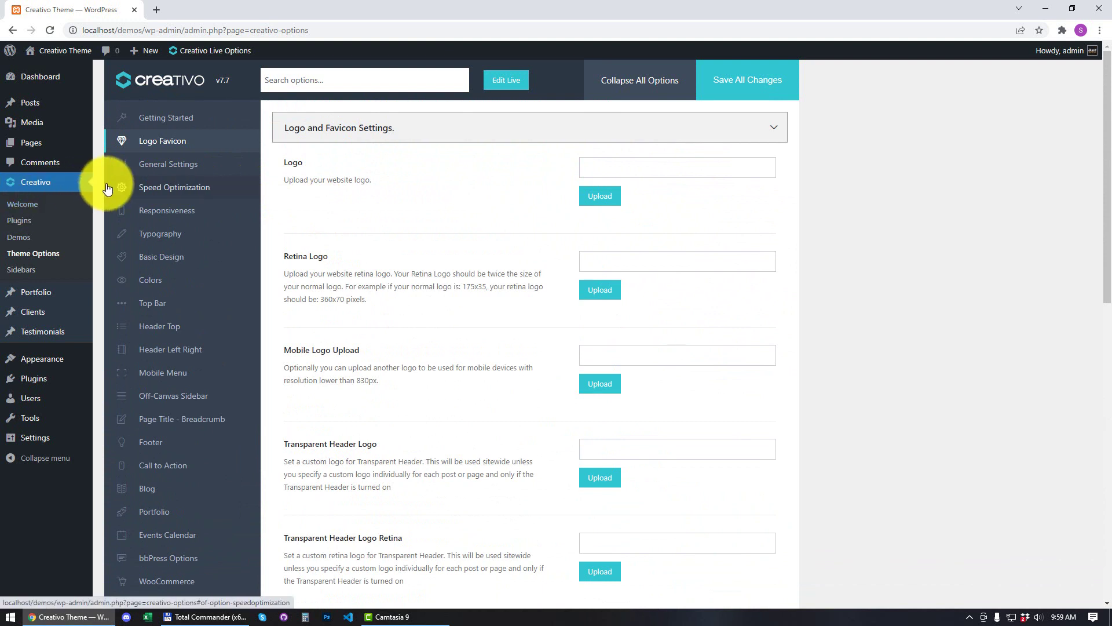
left_click(29, 208)
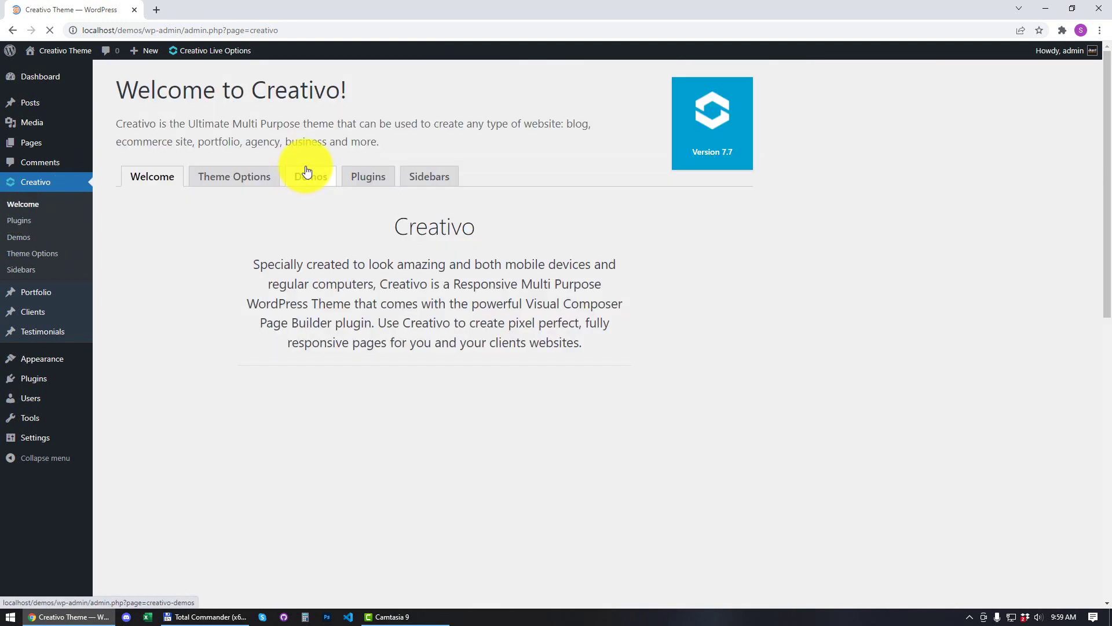
left_click(313, 179)
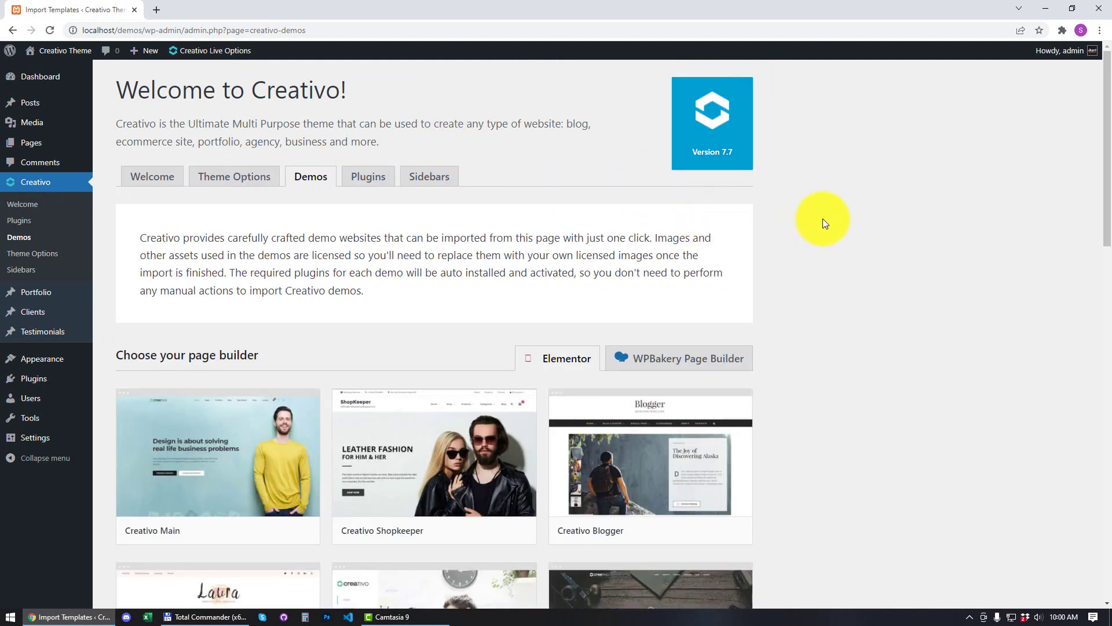
scroll(811, 212, "down", 2)
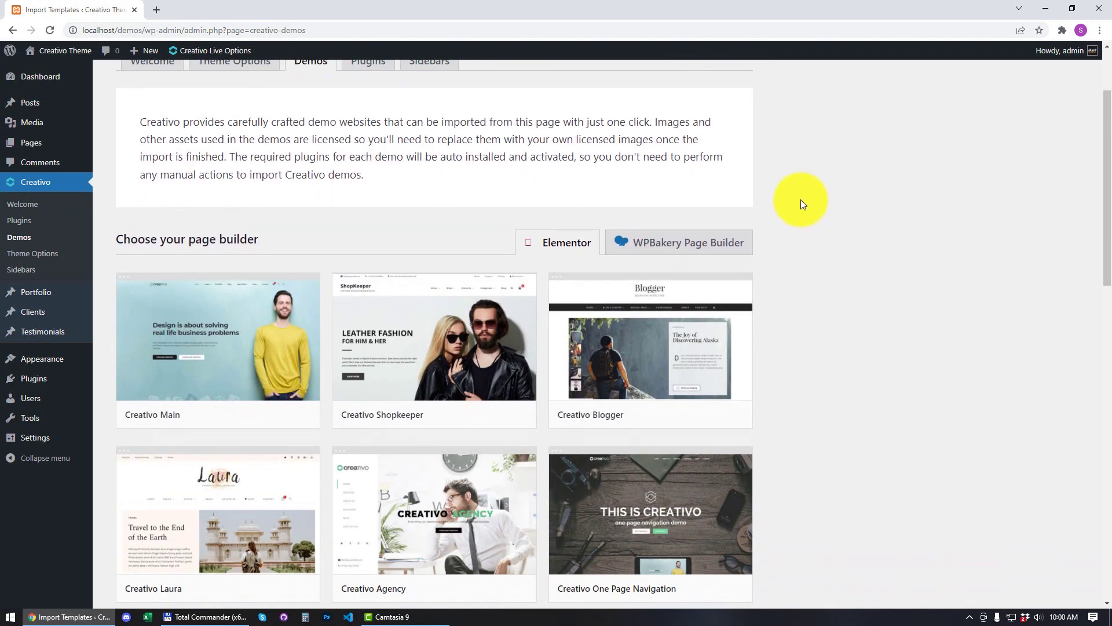
scroll(797, 194, "down", 6)
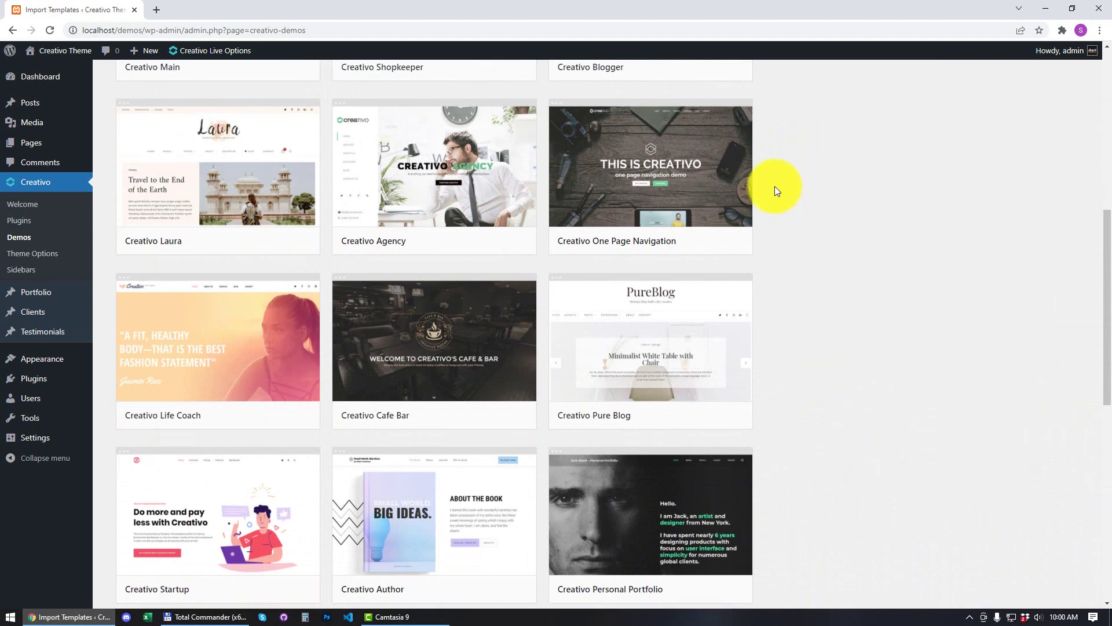
scroll(666, 328, "down", 9)
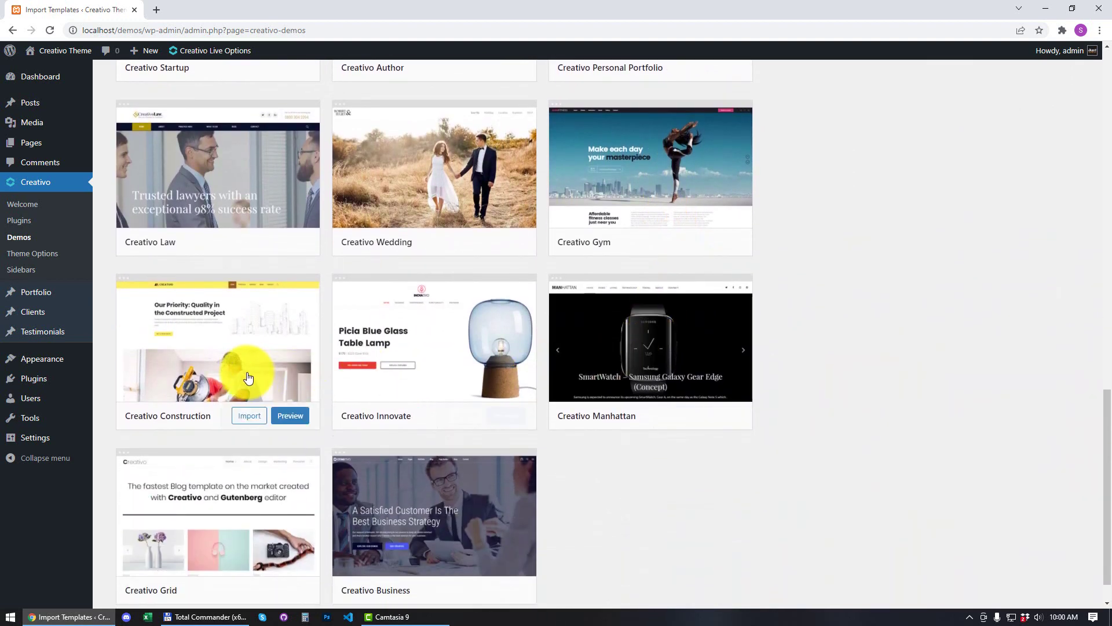
scroll(513, 429, "up", 8)
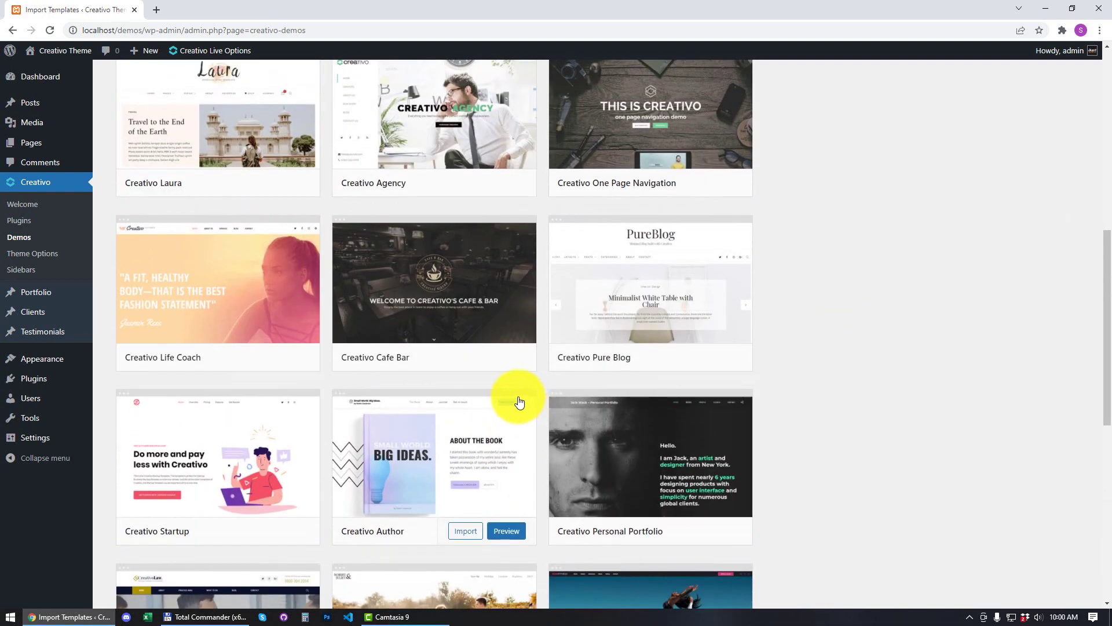
scroll(516, 398, "up", 9)
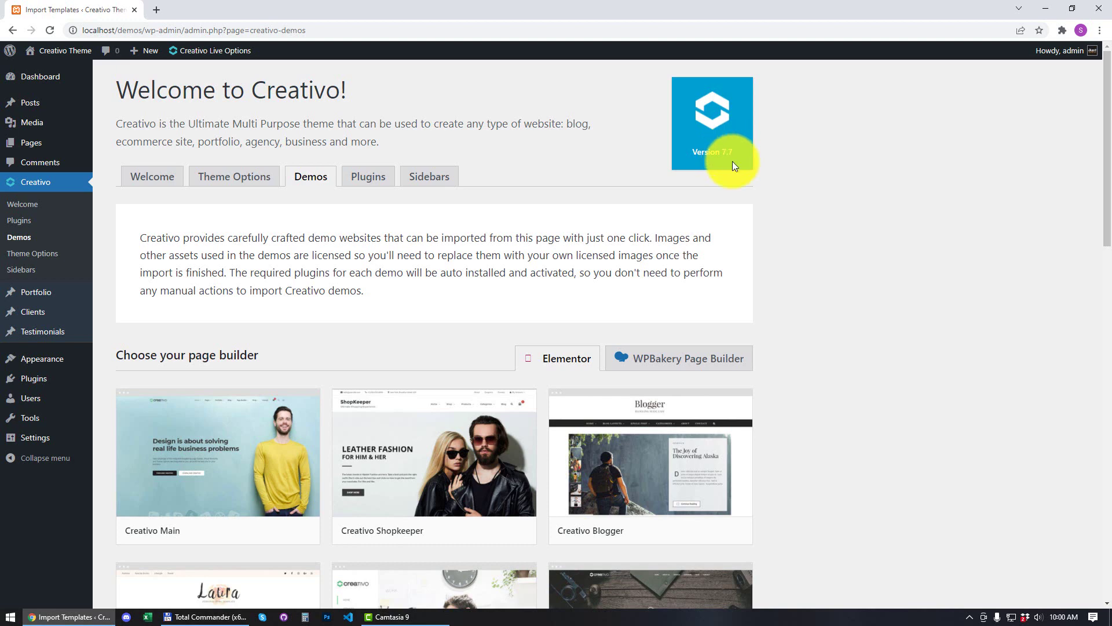
scroll(828, 270, "down", 1)
left_click(669, 310)
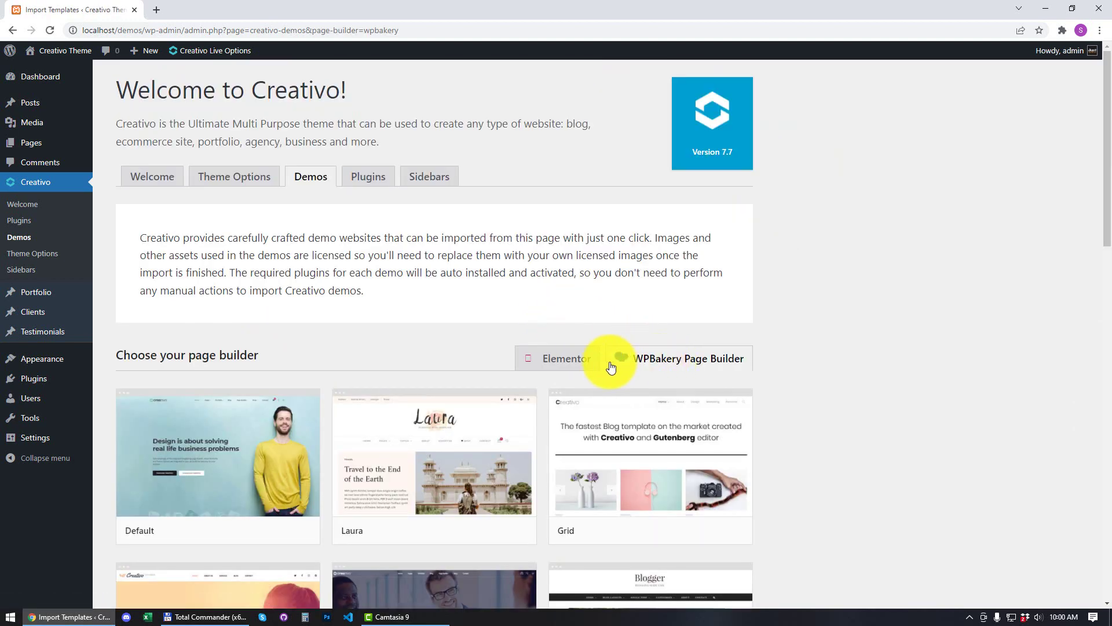
scroll(784, 307, "down", 2)
scroll(783, 279, "down", 2)
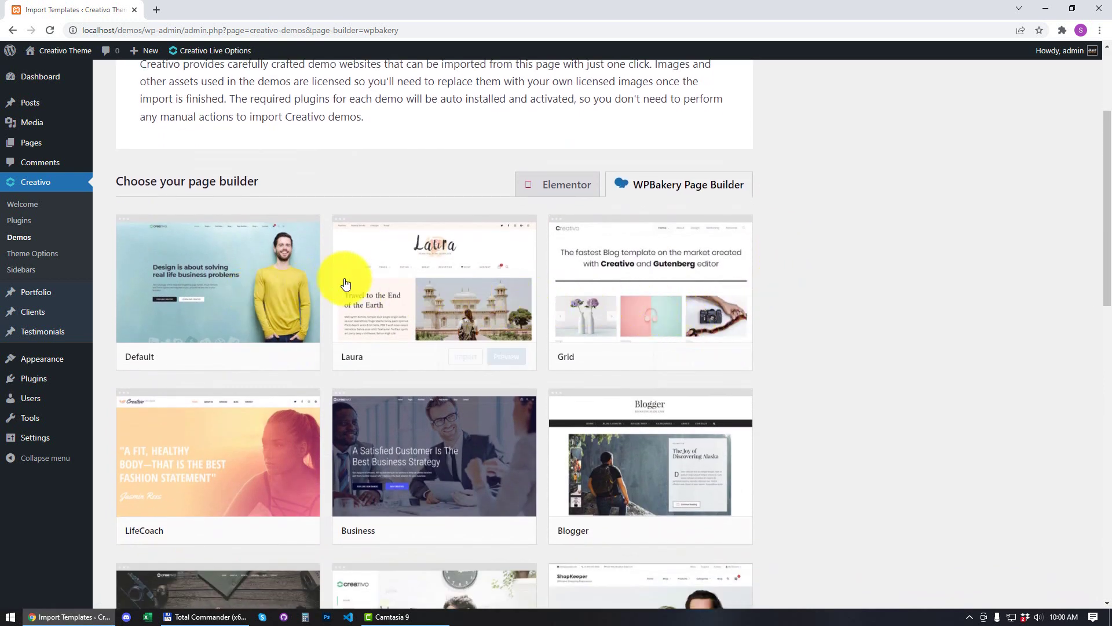
left_click(577, 192)
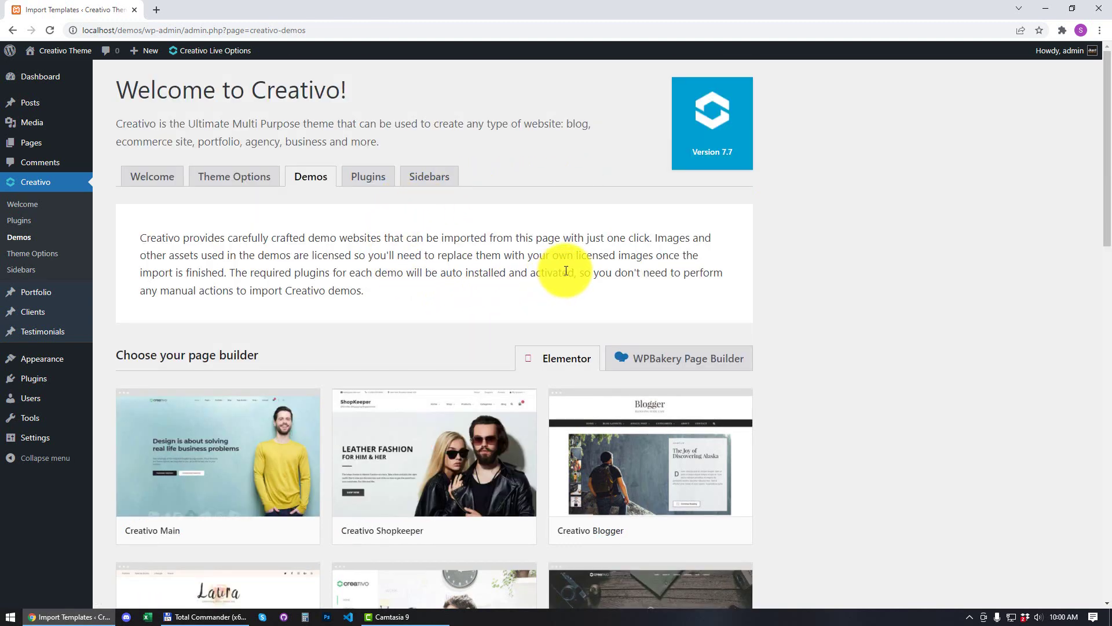
left_click_drag(575, 272, 560, 274)
left_click(559, 274)
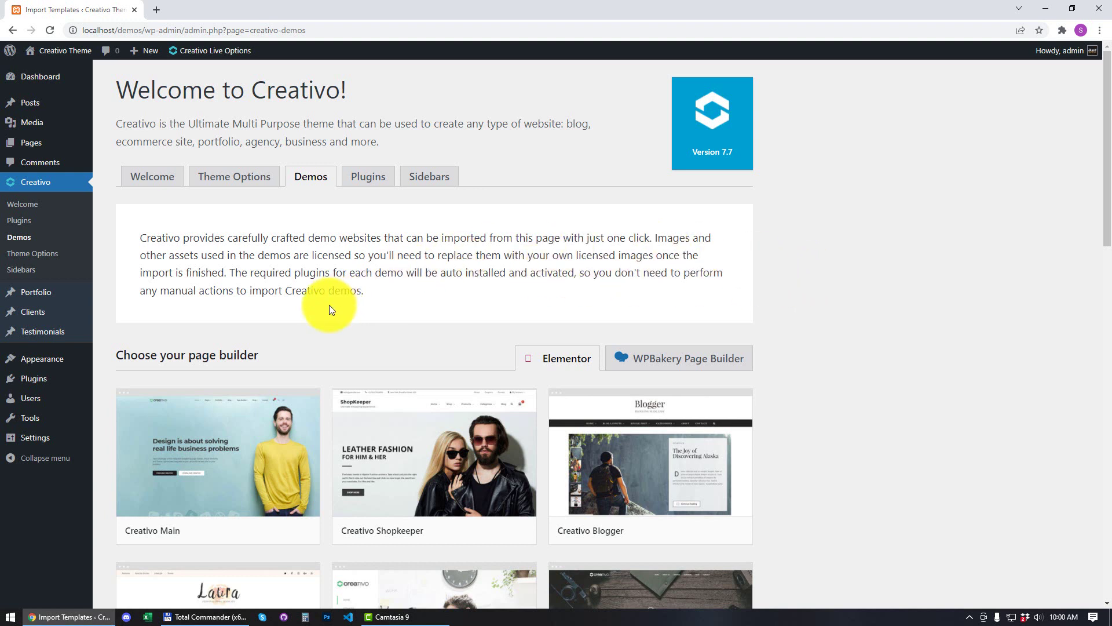
scroll(300, 325, "down", 2)
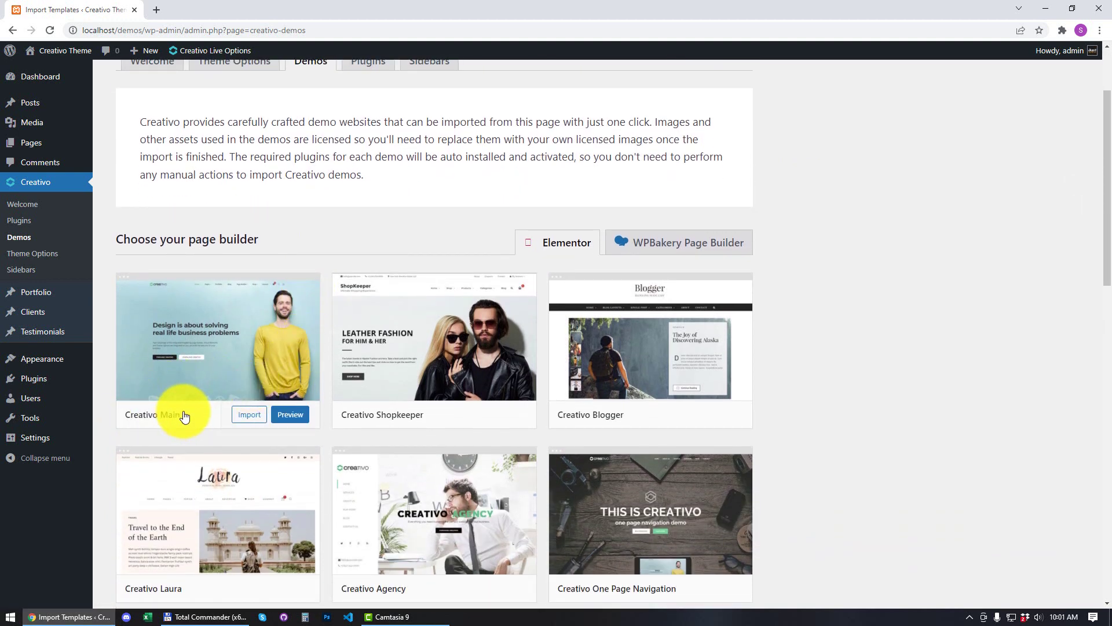
mouse_move(174, 417)
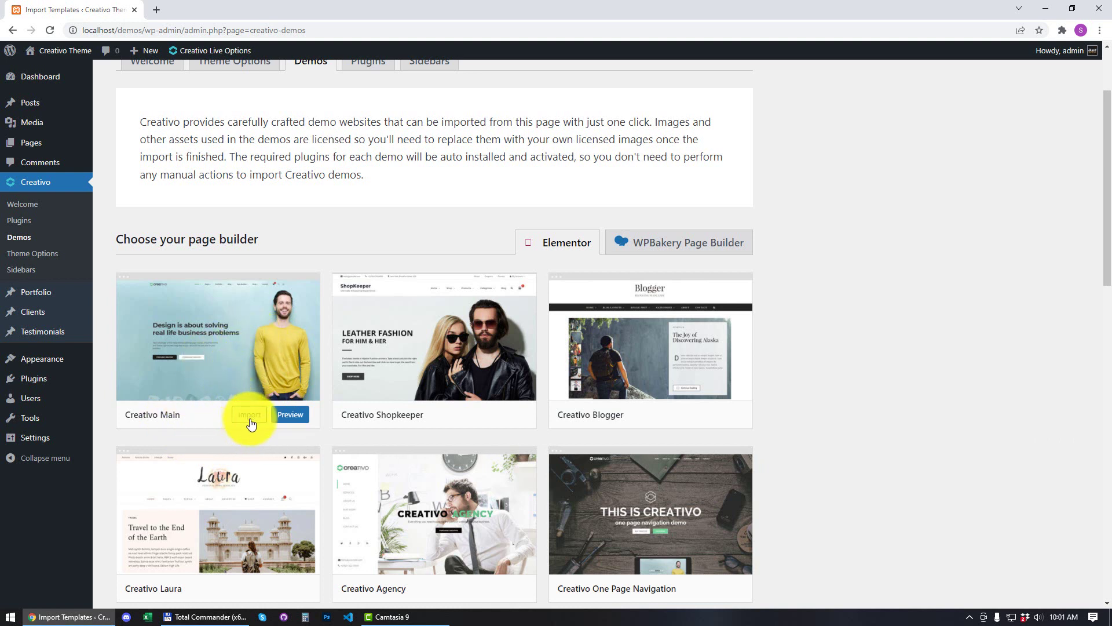
Import Creativo Main with contents, widgets, theme options and Slider Revolution, confirming all prompts
left_click(292, 426)
left_click(249, 415)
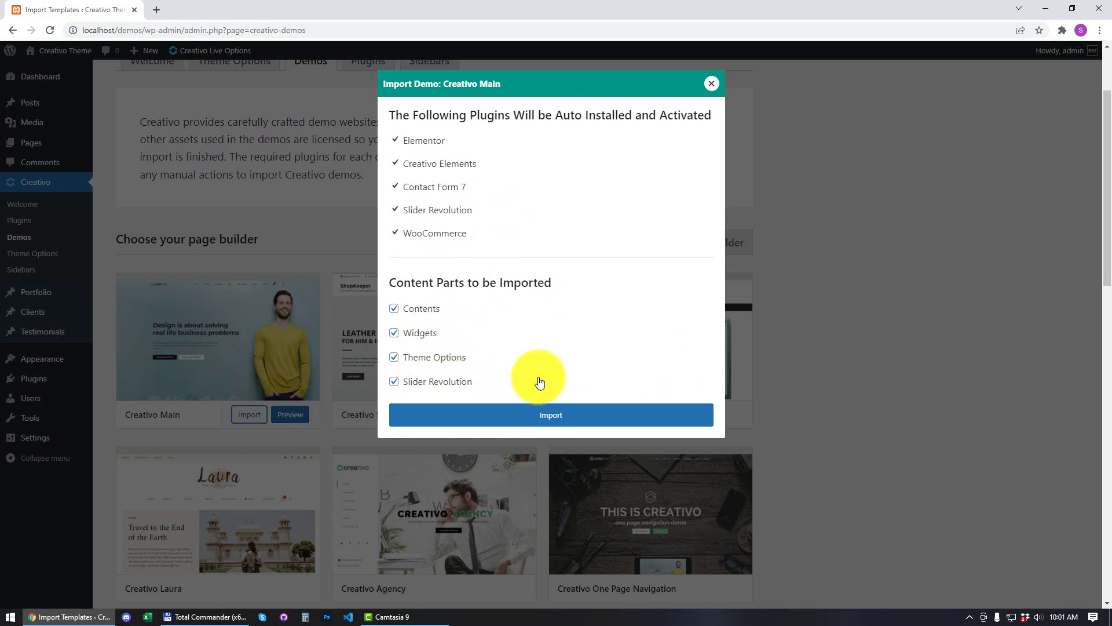
left_click(567, 420)
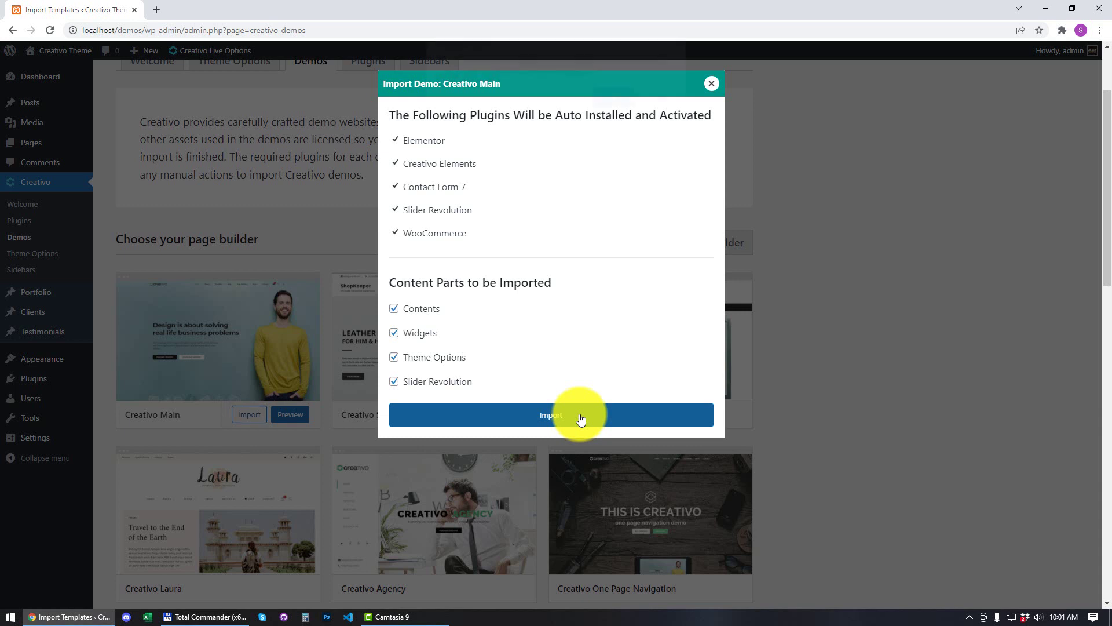
left_click(581, 418)
left_click(612, 108)
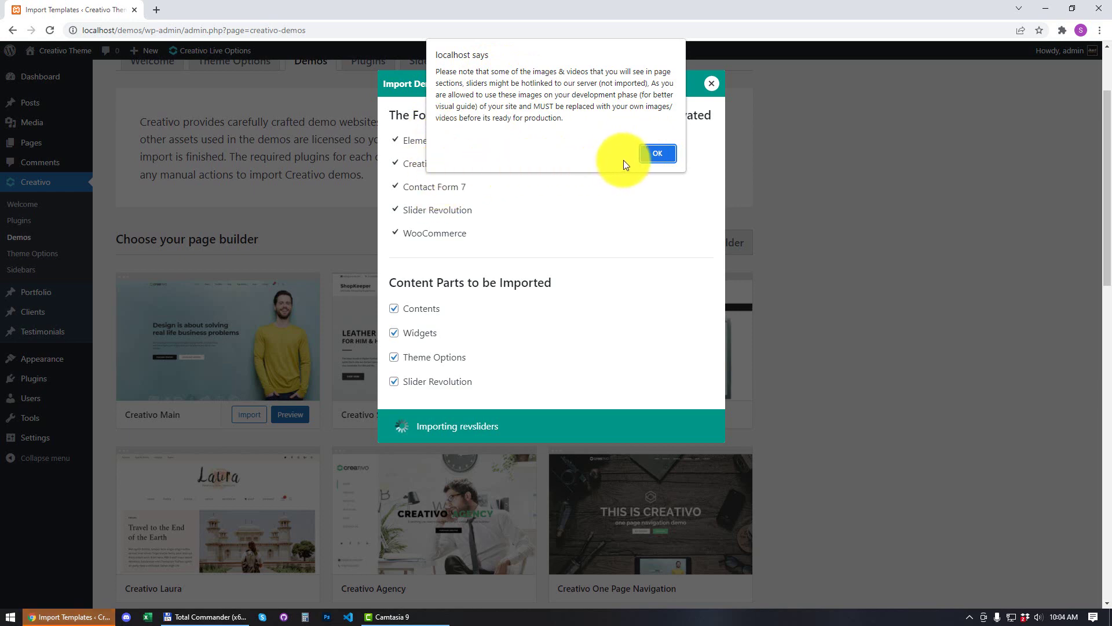
left_click(661, 152)
Close the finished import window and open the site's front page
left_click(713, 87)
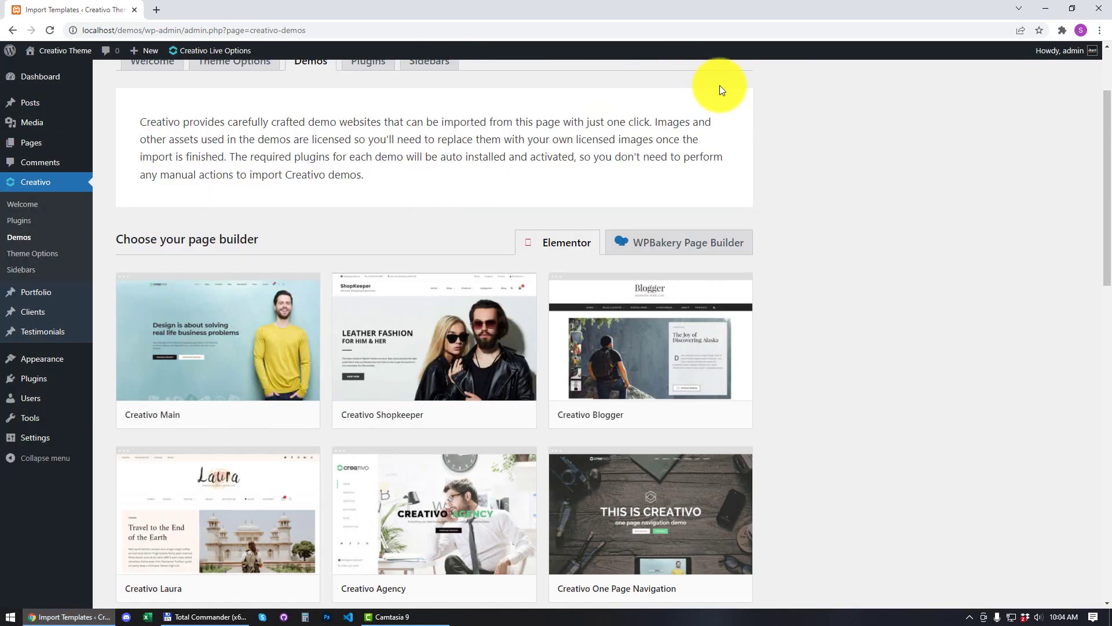
mouse_move(55, 50)
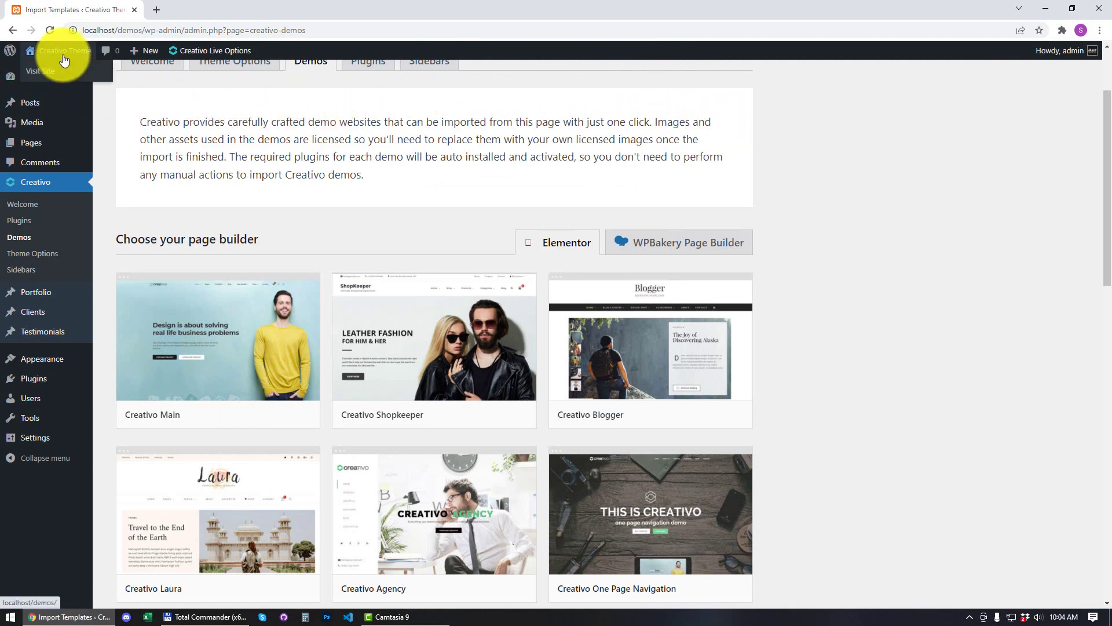
left_click(62, 74)
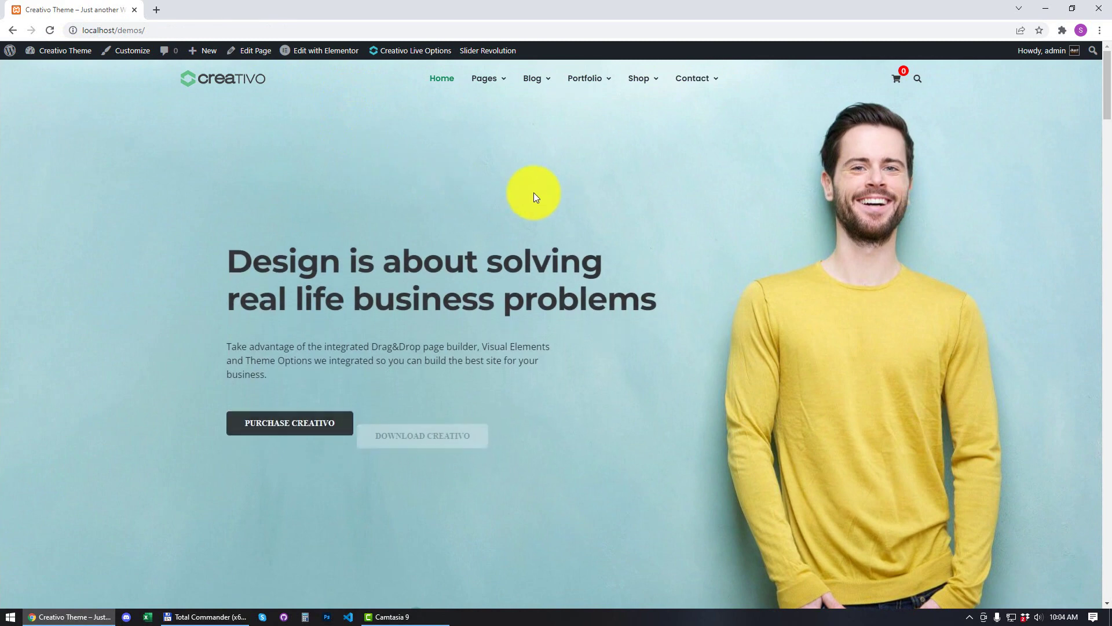
Scroll the Creativo Main homepage past portfolio, team and posts sections to the footer
scroll(677, 147, "down", 5)
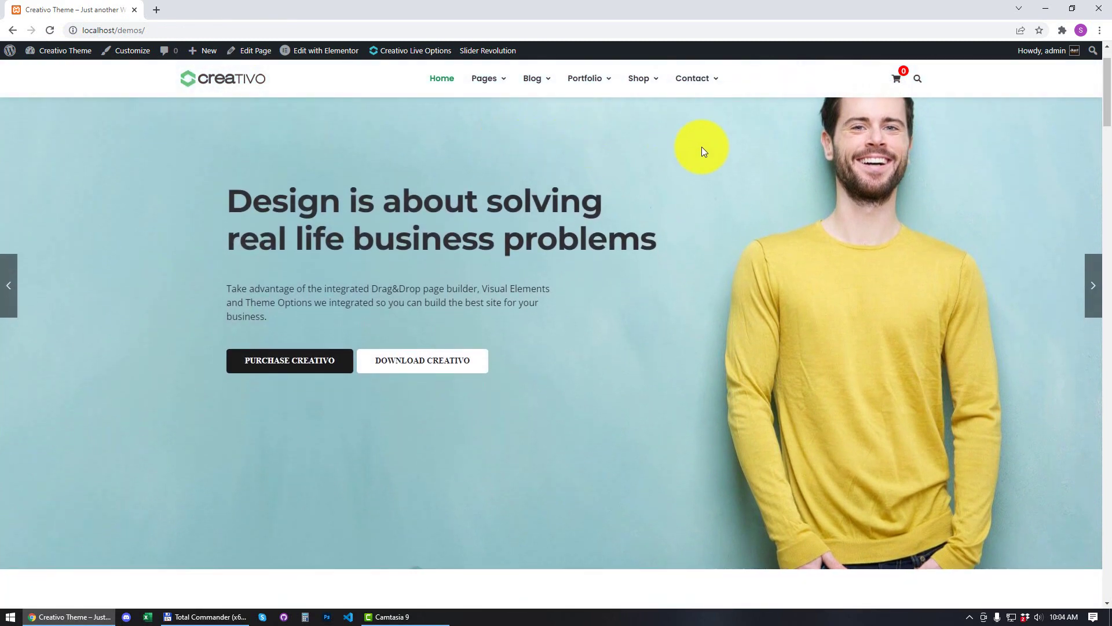
scroll(782, 150, "down", 10)
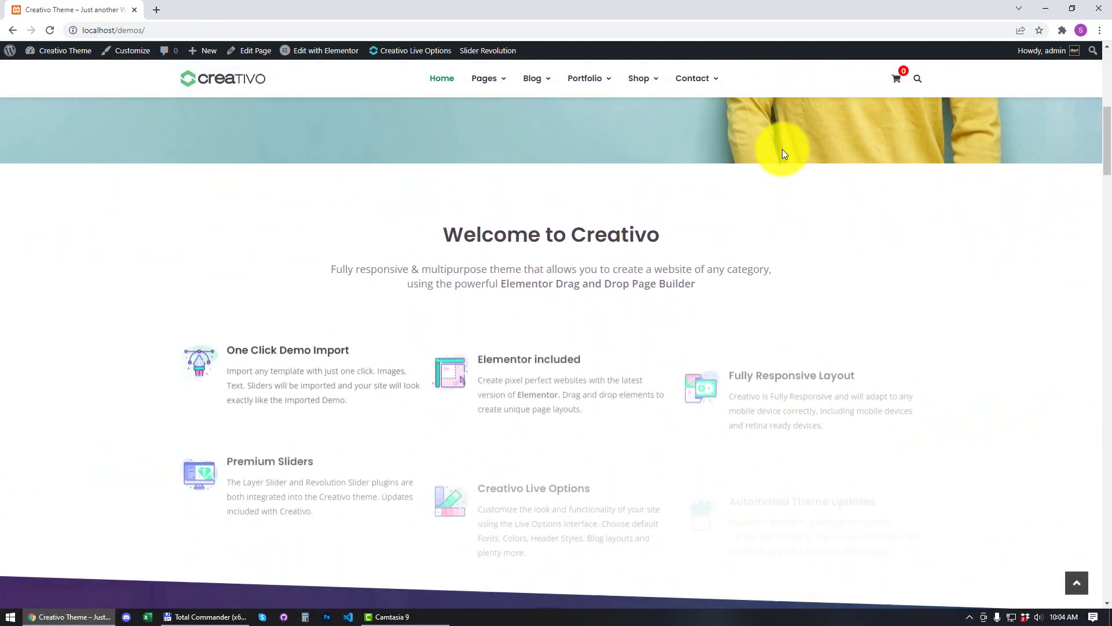
scroll(790, 151, "down", 8)
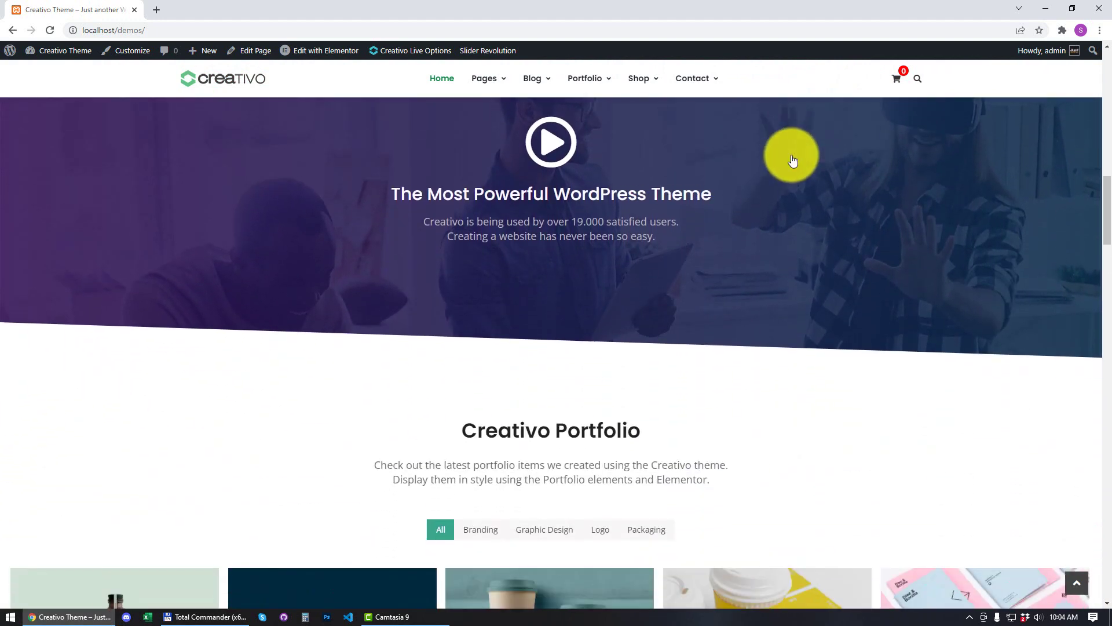
scroll(792, 154, "down", 11)
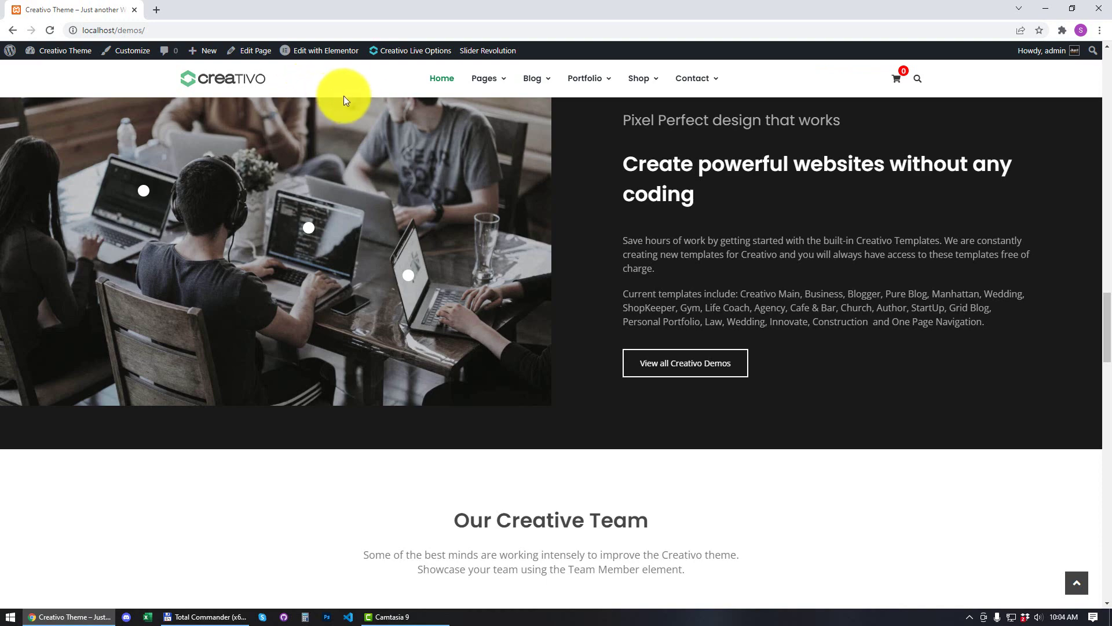
scroll(431, 238, "down", 6)
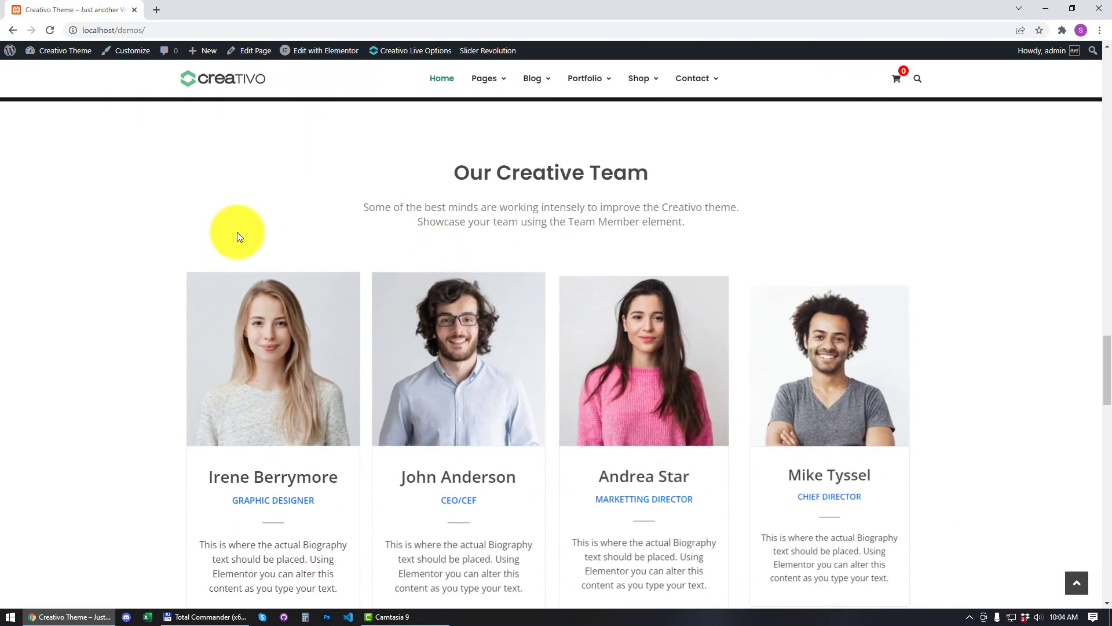
scroll(255, 226, "down", 10)
scroll(389, 282, "down", 15)
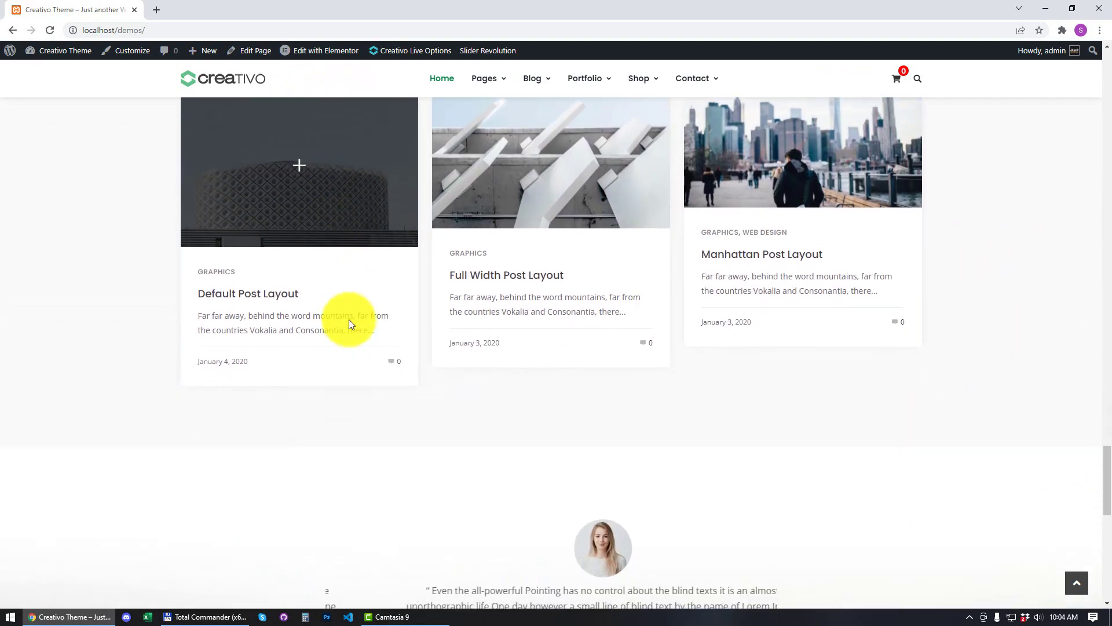
scroll(373, 326, "down", 1)
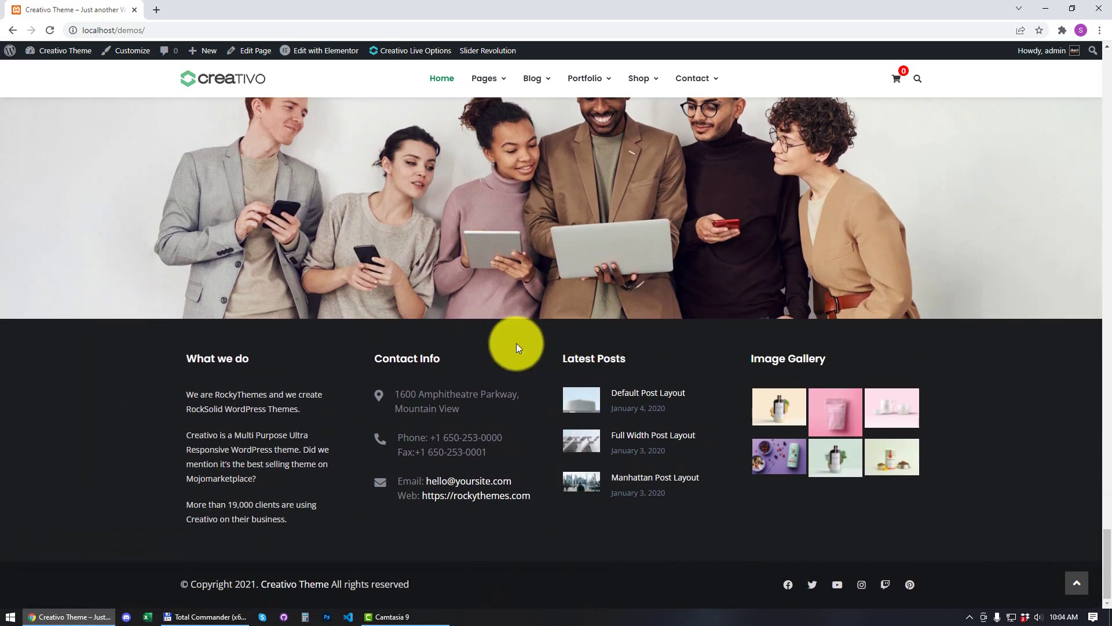